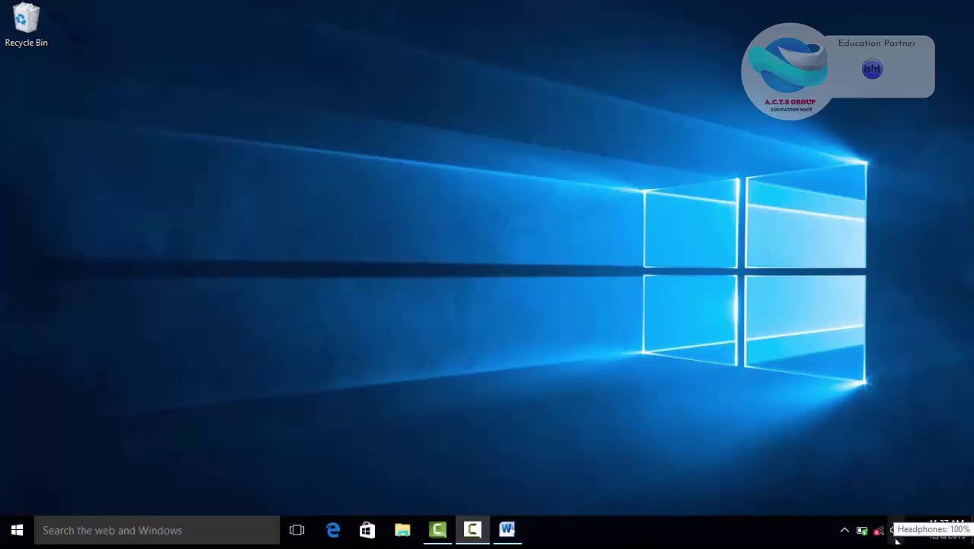
Lower the headphones volume to about 55 and raise it back to 100
{"action": "left_click", "coordinate": [896, 537]}
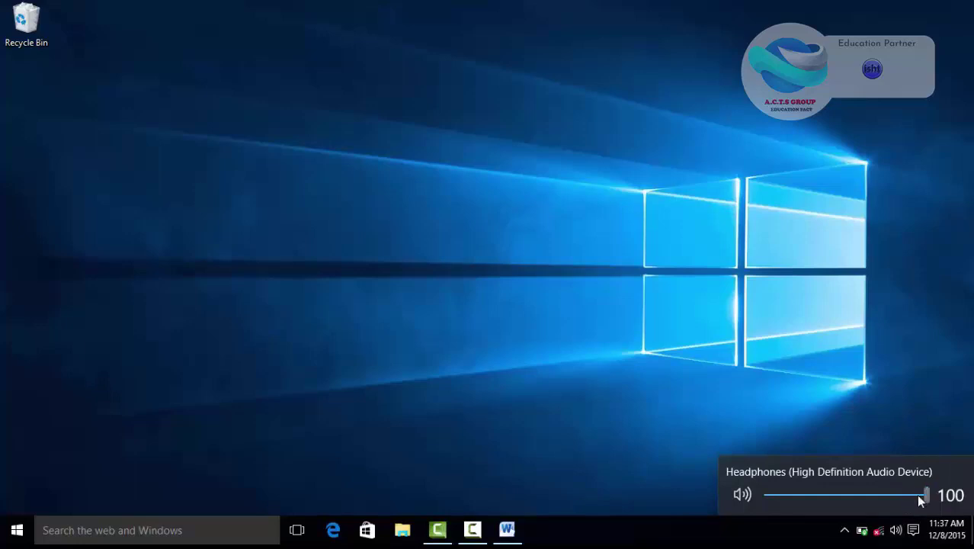
{"action": "mouse_move", "coordinate": [920, 496]}
{"action": "left_mouse_down"}
{"action": "mouse_move", "coordinate": [815, 496]}
{"action": "mouse_move", "coordinate": [929, 495]}
{"action": "left_mouse_up"}
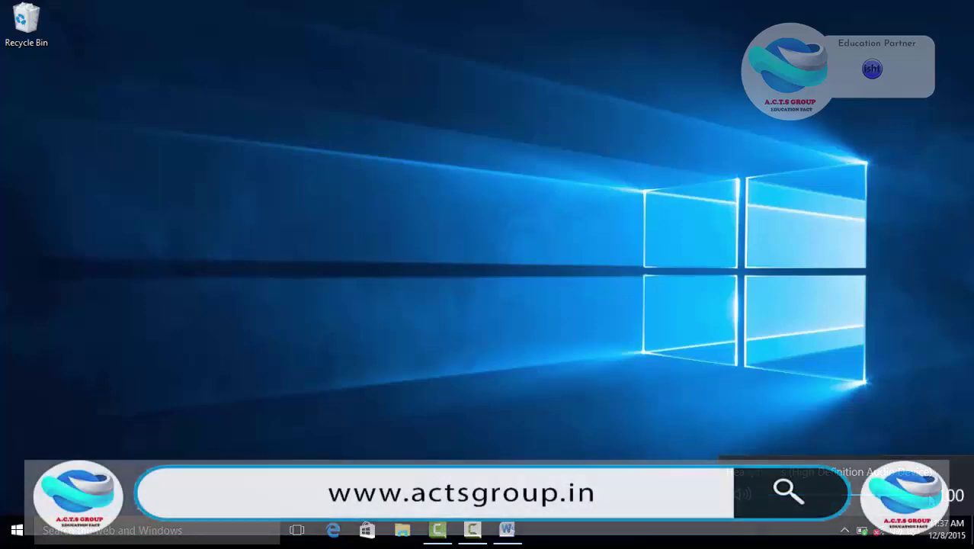
{"action": "scroll", "coordinate": [963, 504], "scroll_direction": "down", "scroll_amount": 20}
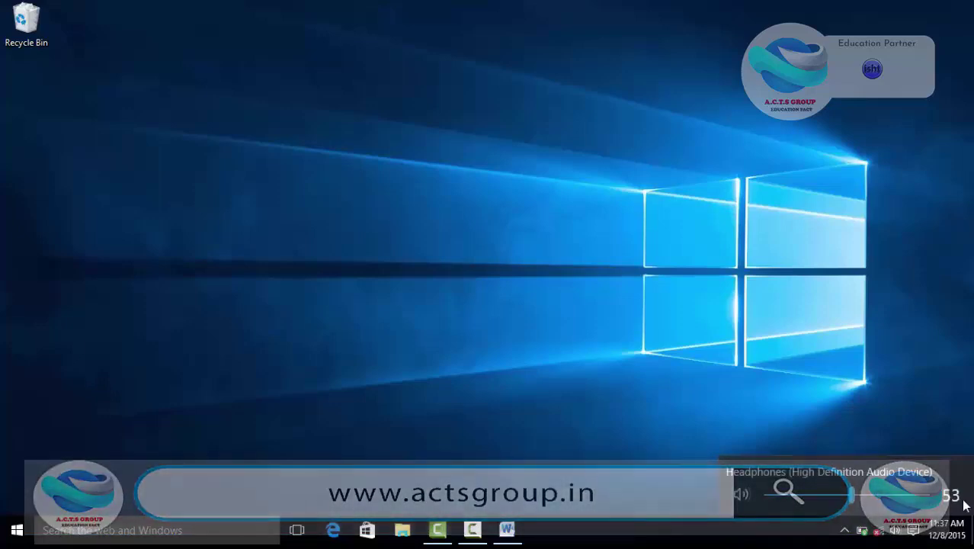
{"action": "left_click", "coordinate": [854, 496]}
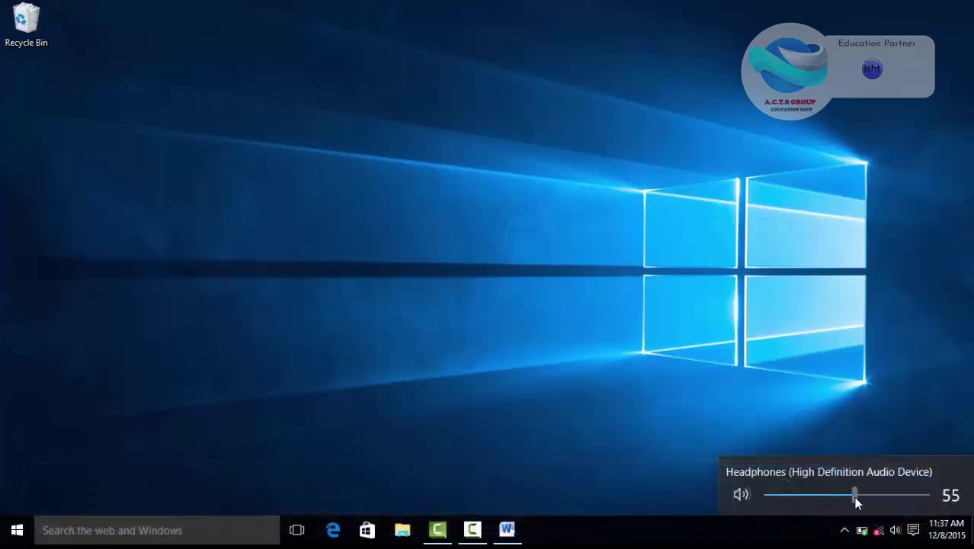
{"action": "scroll", "coordinate": [953, 500], "scroll_direction": "up", "scroll_amount": 2}
{"action": "left_click_drag", "start_coordinate": [861, 496], "coordinate": [928, 495]}
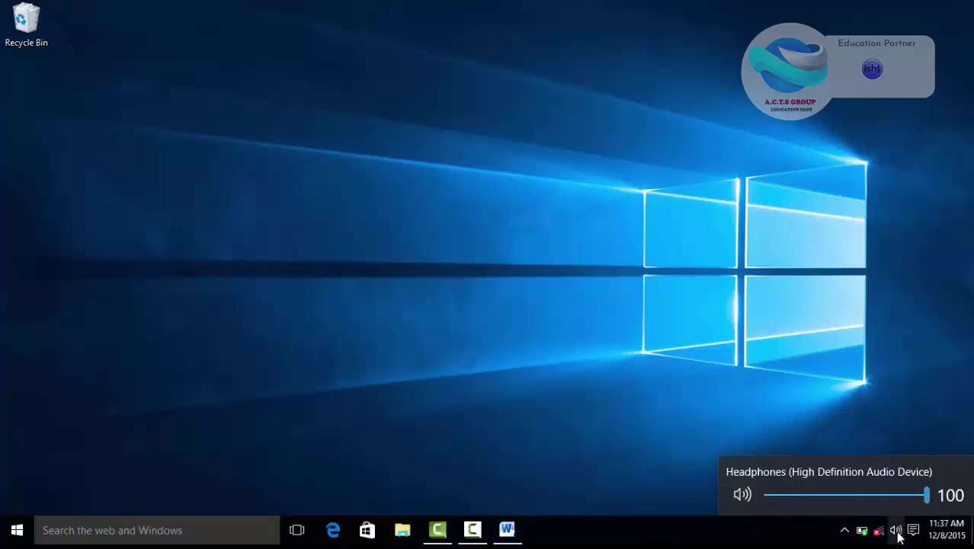
Open the Volume Mixer, review the headphones, System Sounds and application volume levels, and close it
{"action": "right_click", "coordinate": [897, 532]}
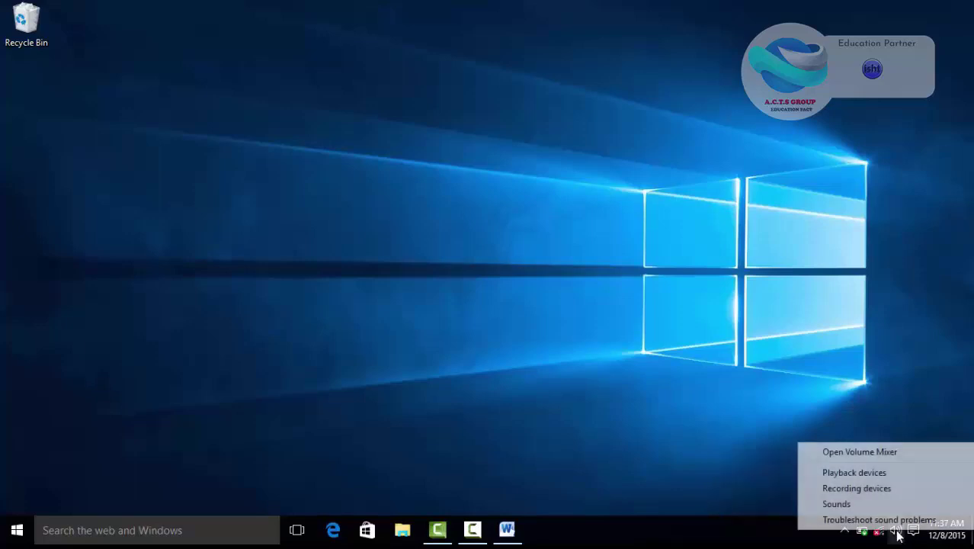
{"action": "left_click", "coordinate": [881, 453]}
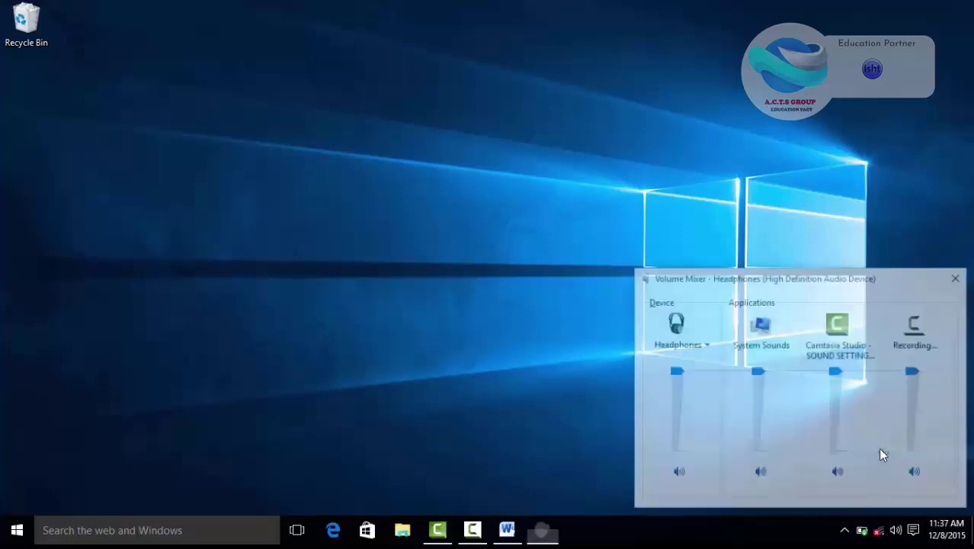
{"action": "left_click_drag", "start_coordinate": [724, 276], "coordinate": [544, 191]}
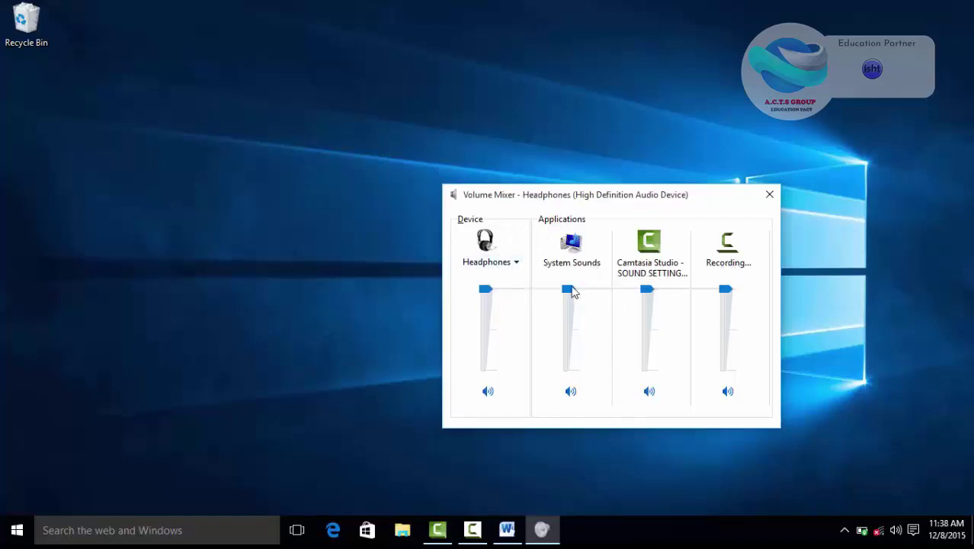
{"action": "mouse_move", "coordinate": [568, 290]}
{"action": "left_mouse_down"}
{"action": "mouse_move", "coordinate": [565, 347]}
{"action": "mouse_move", "coordinate": [568, 289]}
{"action": "left_mouse_up"}
{"action": "left_click", "coordinate": [767, 196]}
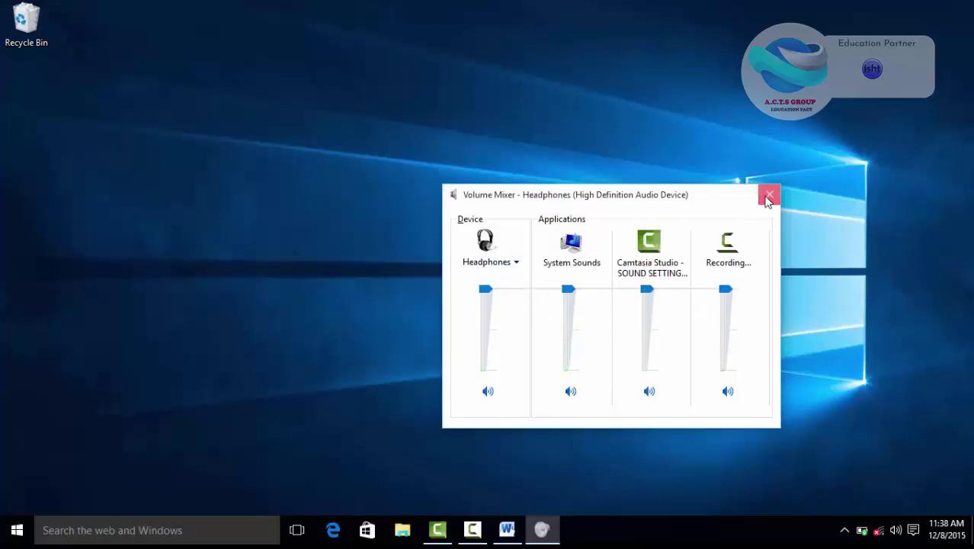
Review the default Headphones playback device's levels and enhancements, and close its properties and the Sound settings without changes
{"action": "right_click", "coordinate": [896, 530]}
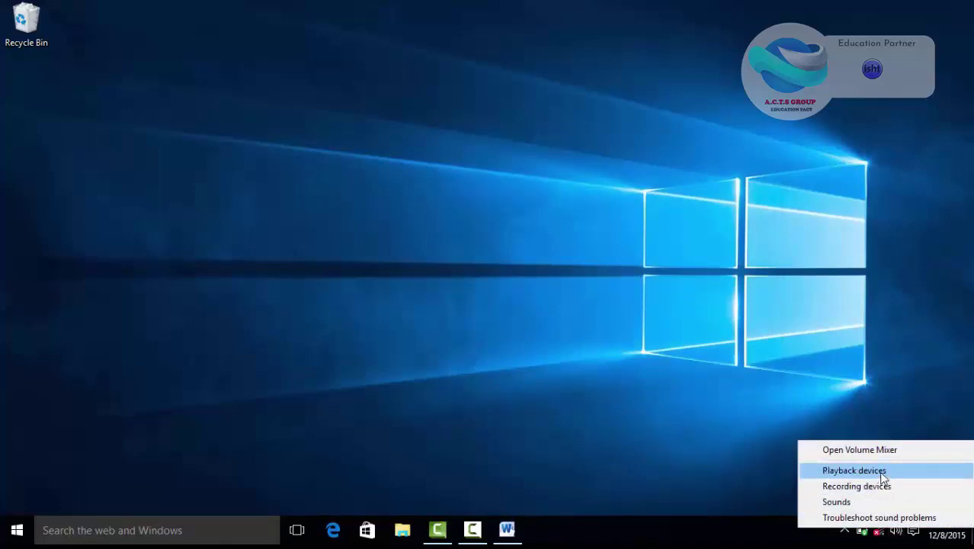
{"action": "left_click", "coordinate": [882, 471]}
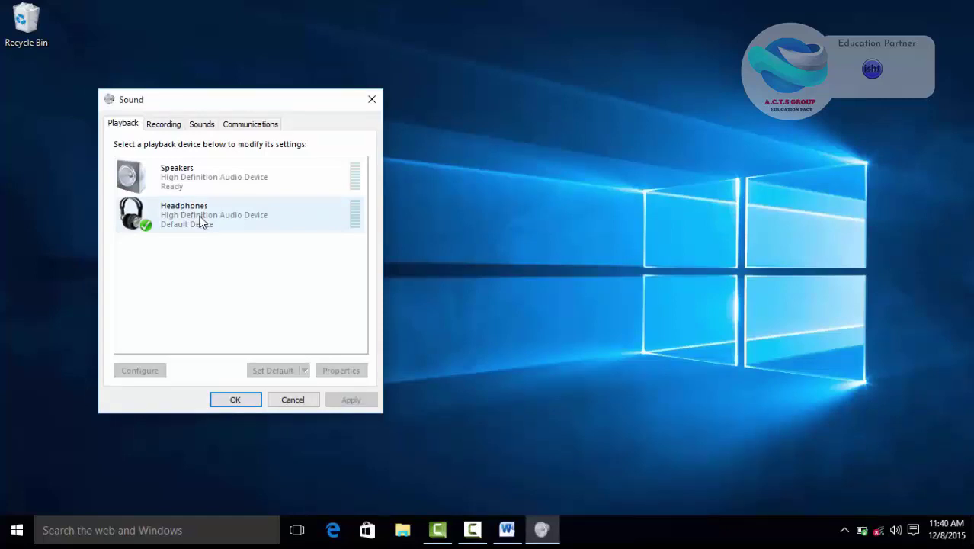
{"action": "double_click", "coordinate": [203, 219]}
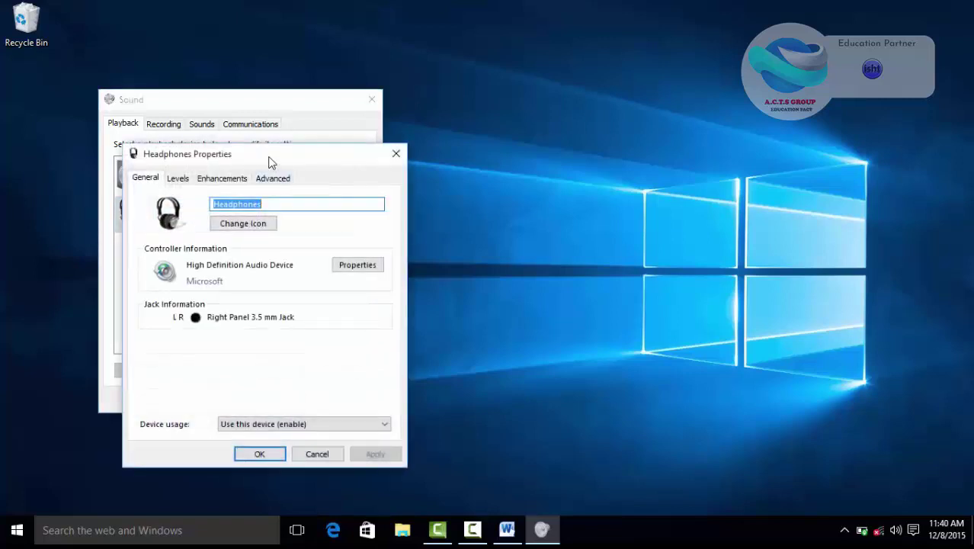
{"action": "left_click_drag", "start_coordinate": [272, 160], "coordinate": [448, 78]}
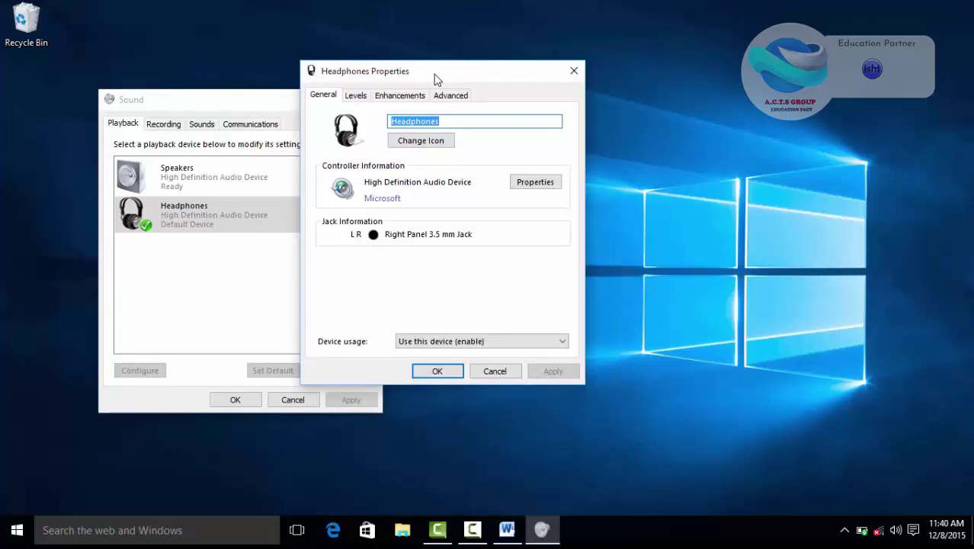
{"action": "left_click", "coordinate": [357, 96]}
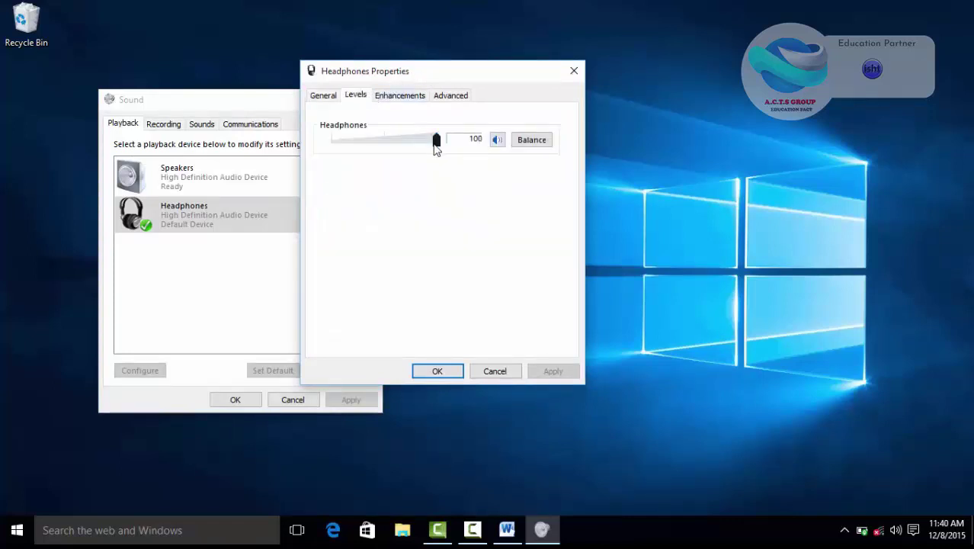
{"action": "mouse_move", "coordinate": [436, 143]}
{"action": "left_mouse_down"}
{"action": "mouse_move", "coordinate": [389, 149]}
{"action": "mouse_move", "coordinate": [437, 143]}
{"action": "left_mouse_up"}
{"action": "left_click", "coordinate": [410, 97]}
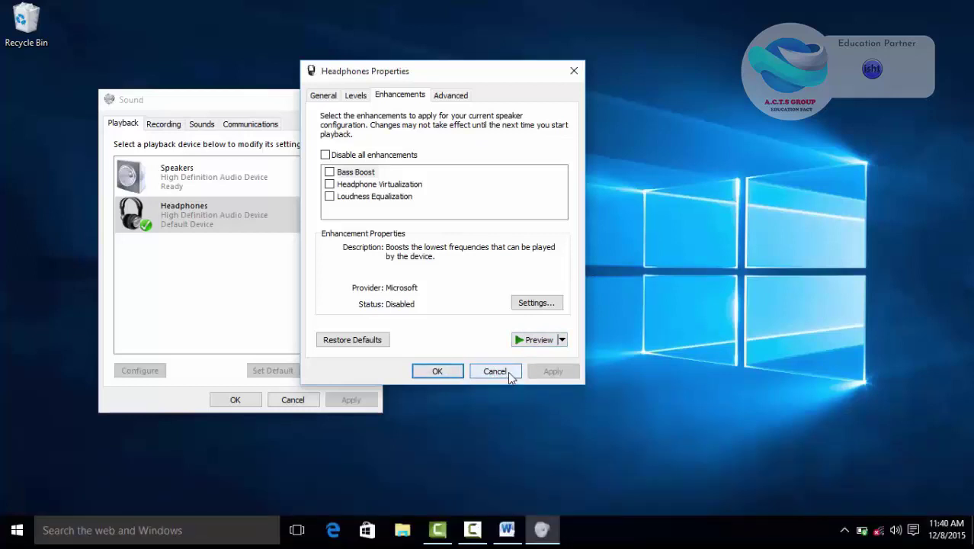
{"action": "left_click", "coordinate": [507, 371]}
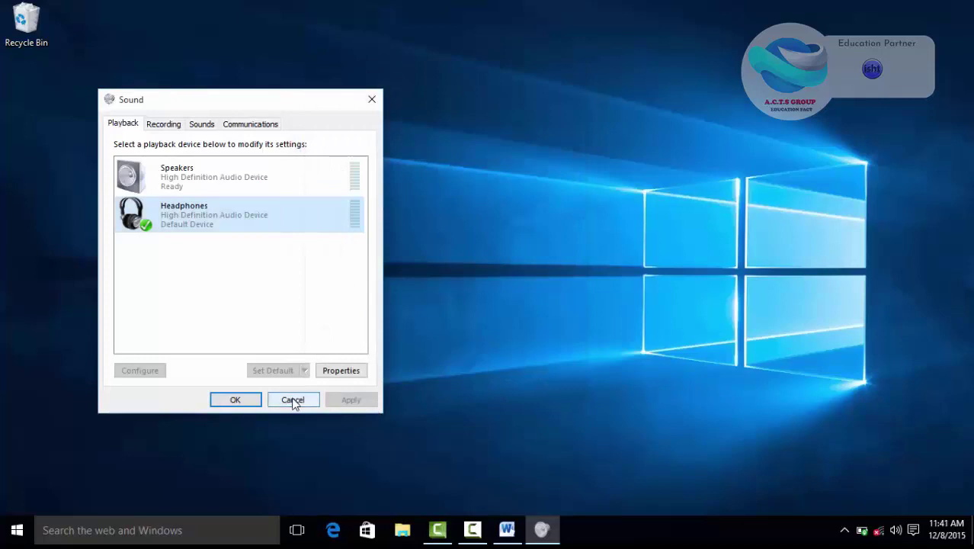
{"action": "left_click", "coordinate": [294, 401]}
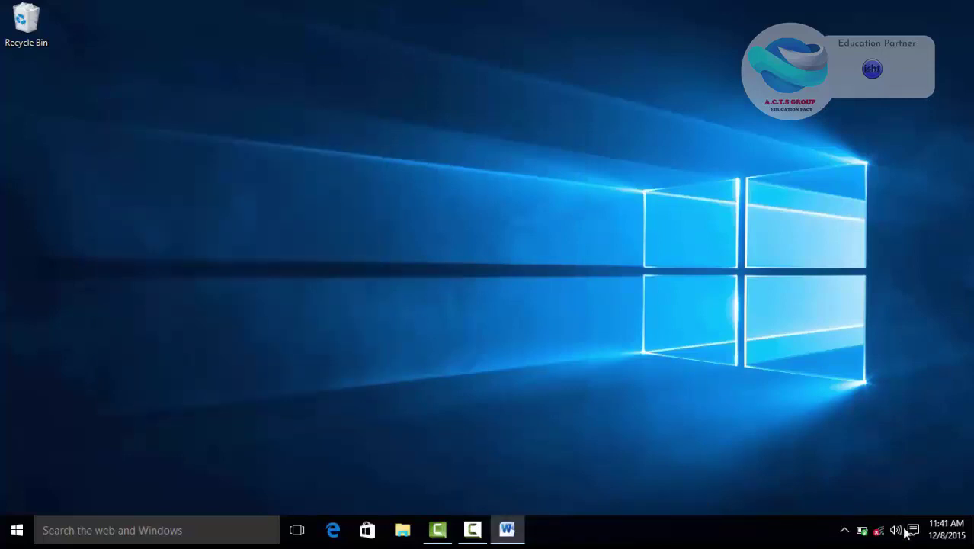
Review the general properties of the default Microphone among the recording devices, and close the Sound settings without changes
{"action": "right_click", "coordinate": [896, 530]}
{"action": "left_click", "coordinate": [854, 488]}
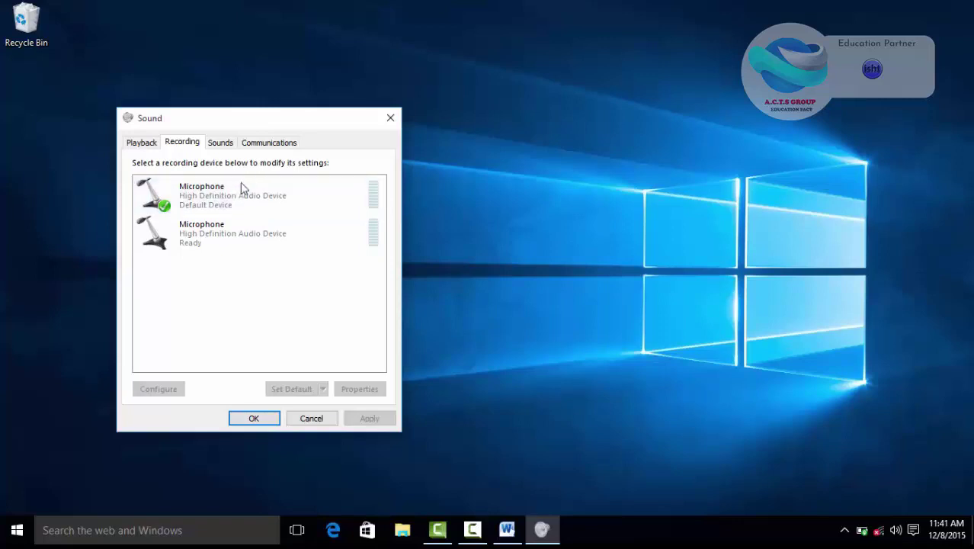
{"action": "double_click", "coordinate": [225, 202]}
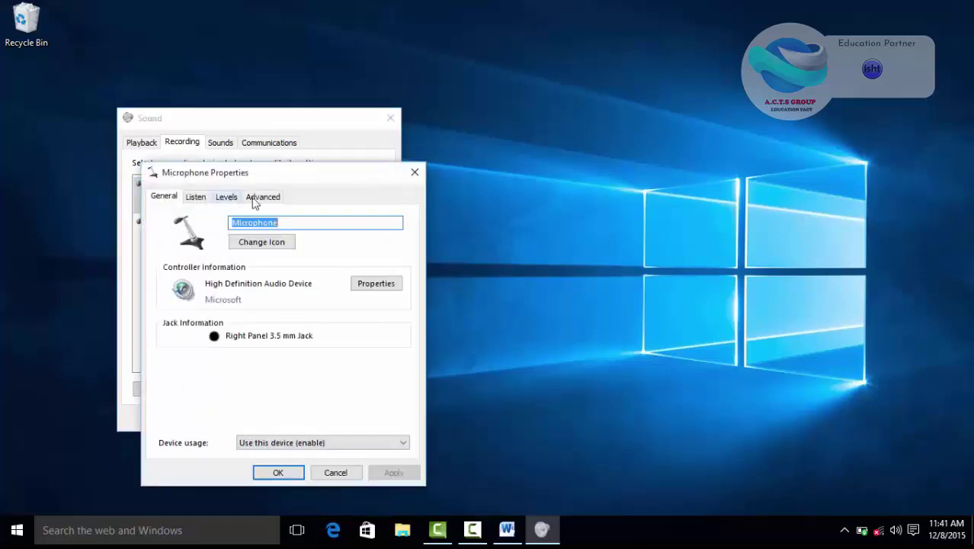
{"action": "left_click", "coordinate": [415, 173]}
{"action": "left_click", "coordinate": [311, 417]}
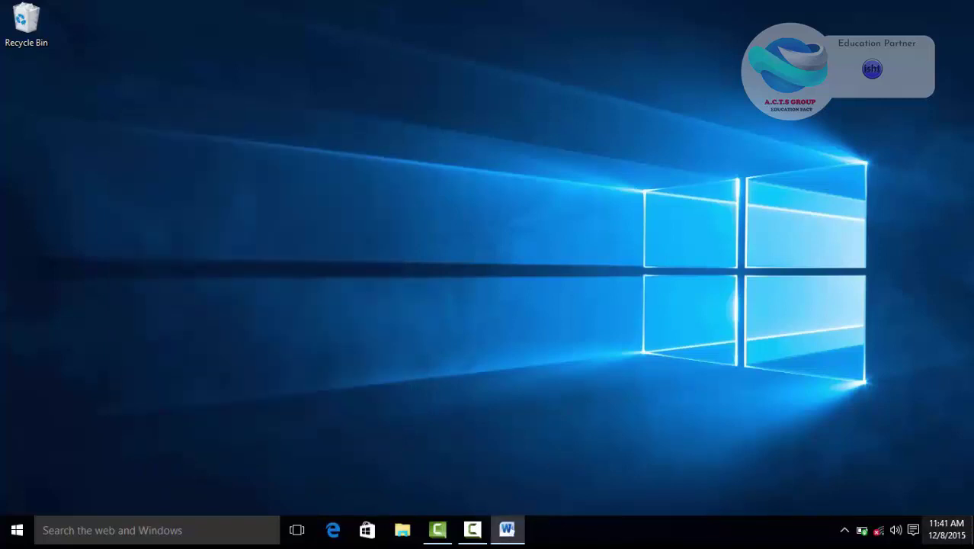
Open the Windows sound scheme settings and play a test of the Asterisk event's sound
{"action": "right_click", "coordinate": [902, 535]}
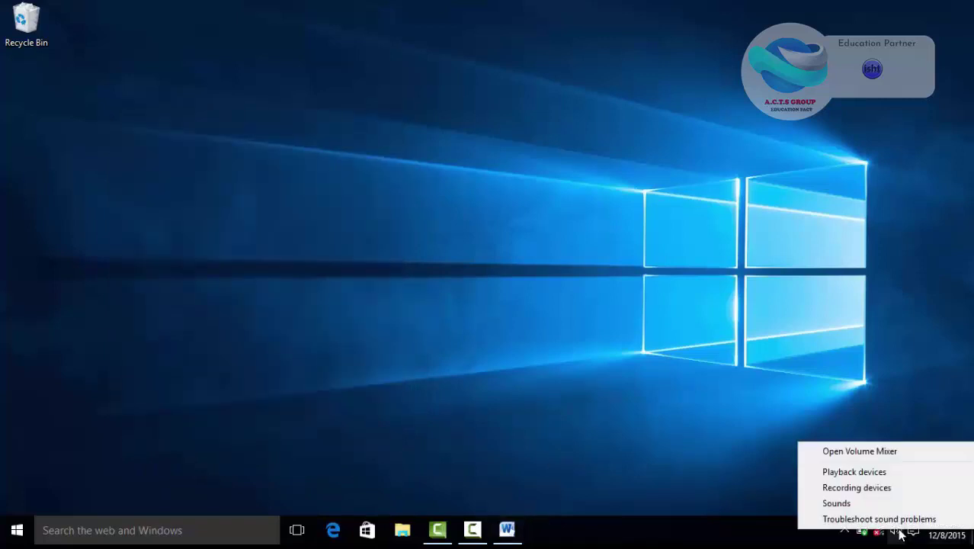
{"action": "left_click", "coordinate": [865, 503]}
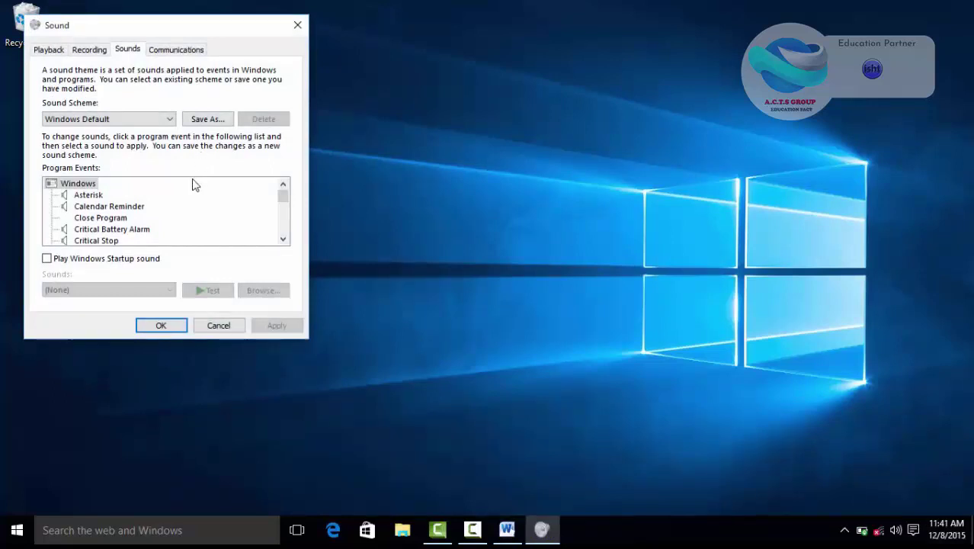
{"action": "left_click", "coordinate": [100, 197]}
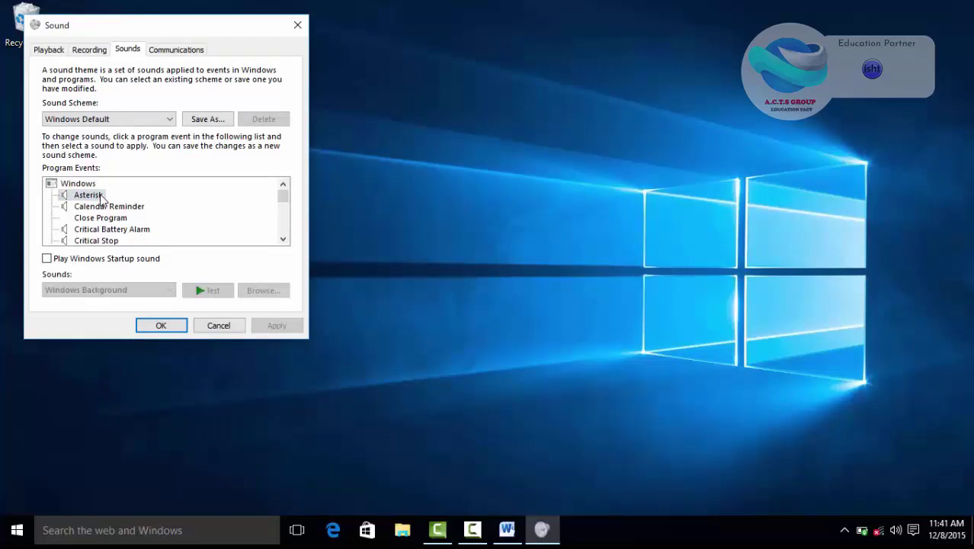
{"action": "left_click", "coordinate": [214, 288]}
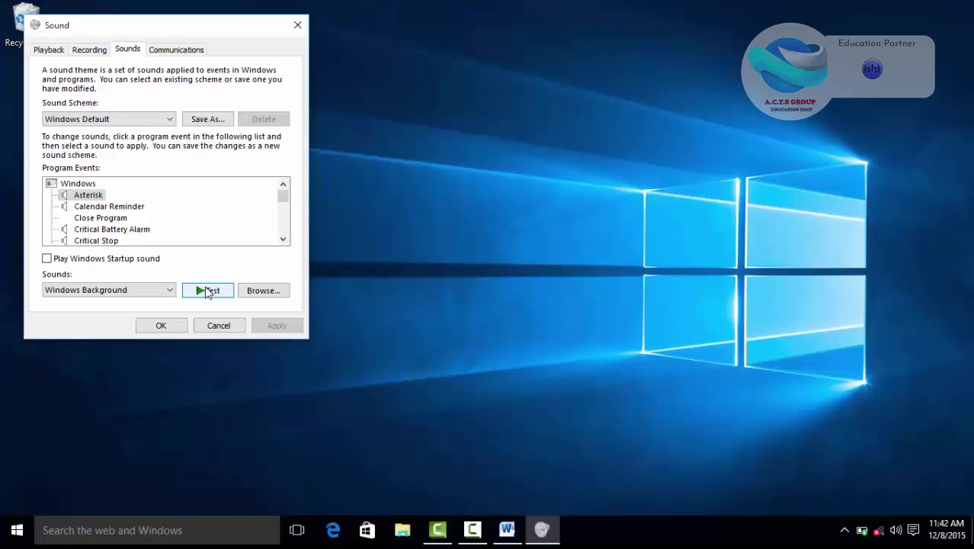
Look through the Windows Media folder for a new Asterisk sound, and close the Sound settings without changing it
{"action": "left_click", "coordinate": [93, 198]}
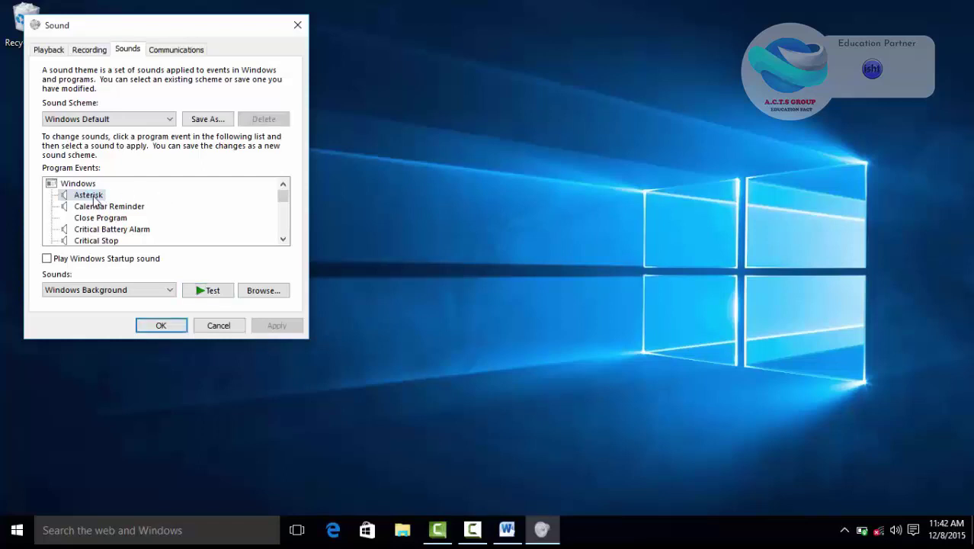
{"action": "left_click", "coordinate": [270, 289]}
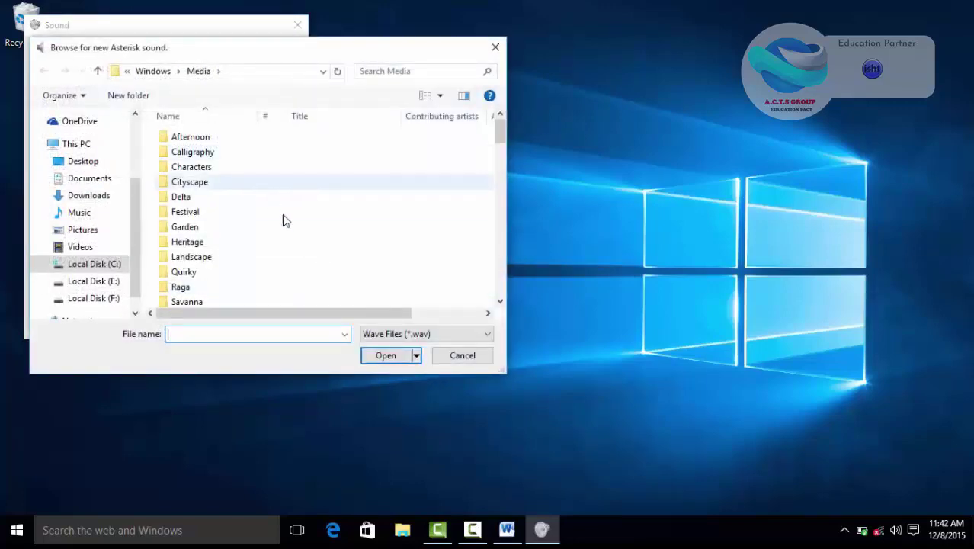
{"action": "left_click", "coordinate": [462, 355]}
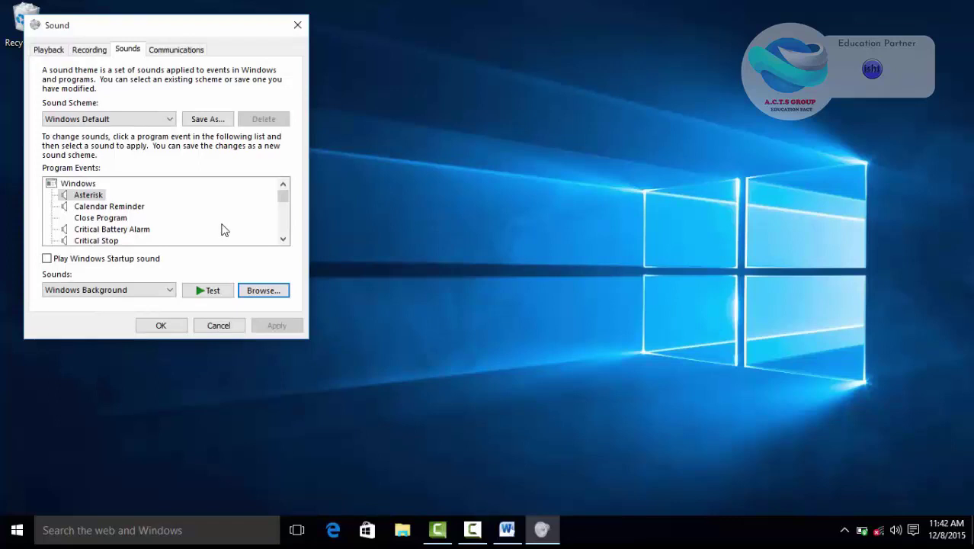
{"action": "left_click", "coordinate": [237, 326]}
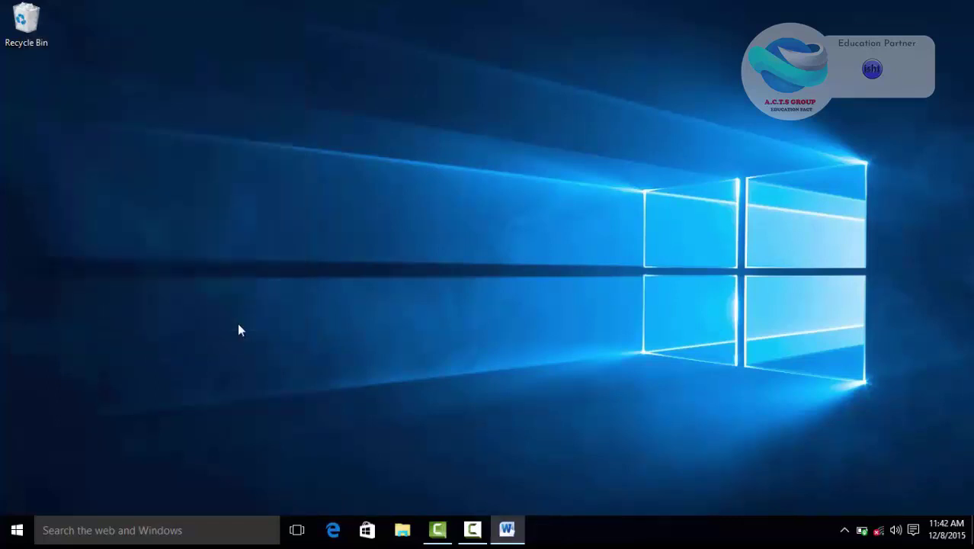
Start the troubleshooter for sound problems from the system volume options
{"action": "right_click", "coordinate": [896, 530]}
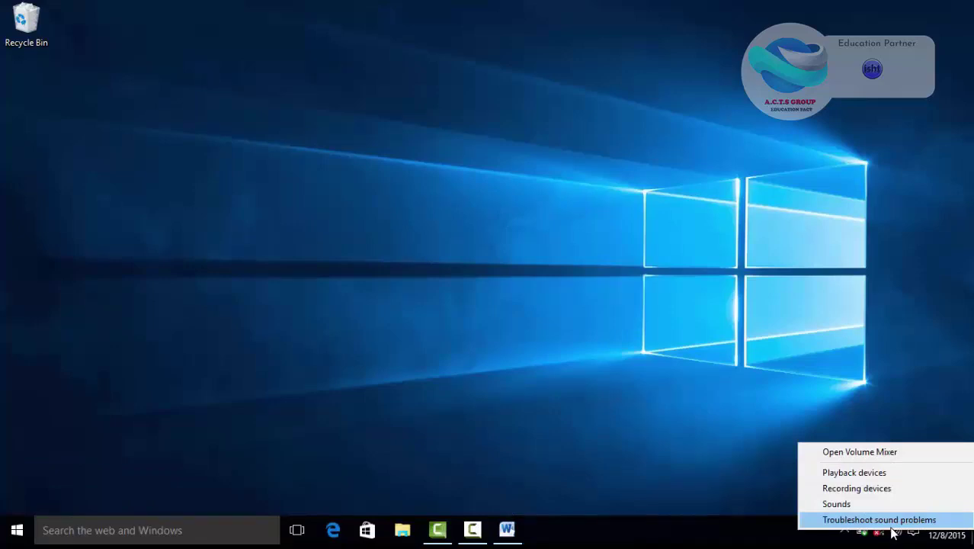
{"action": "left_click", "coordinate": [884, 524]}
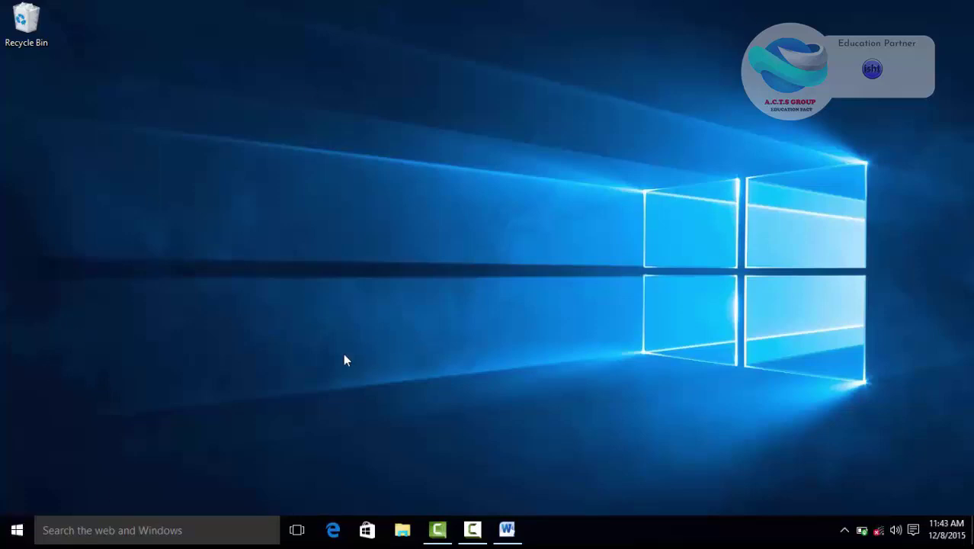
Review the audio hardware among the connected devices in Windows Settings, and return to the Settings home page
{"action": "left_click", "coordinate": [16, 530]}
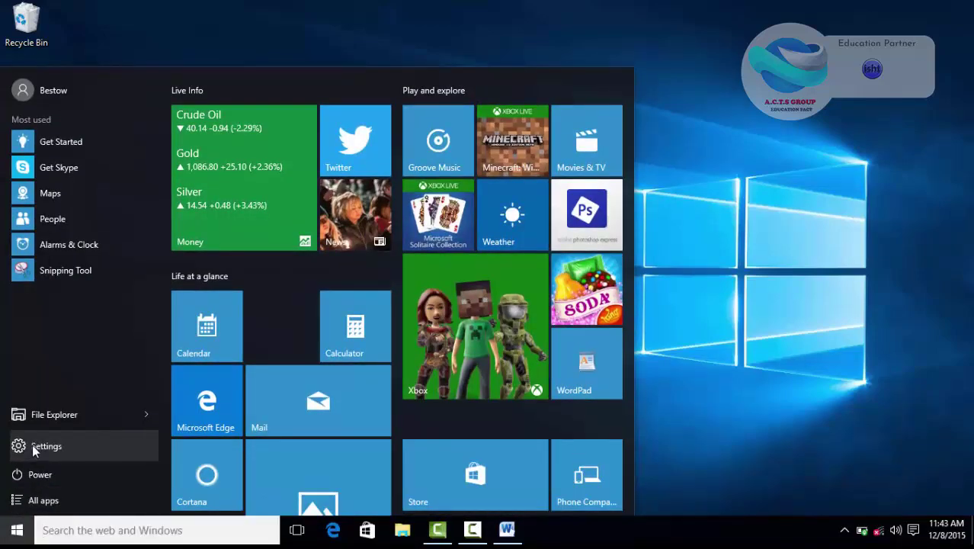
{"action": "left_click", "coordinate": [32, 448]}
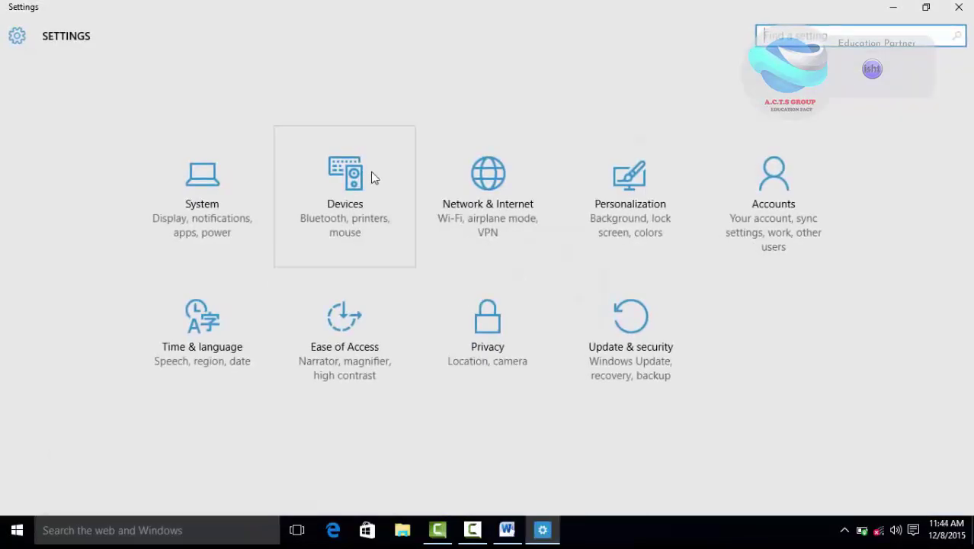
{"action": "left_click", "coordinate": [373, 178]}
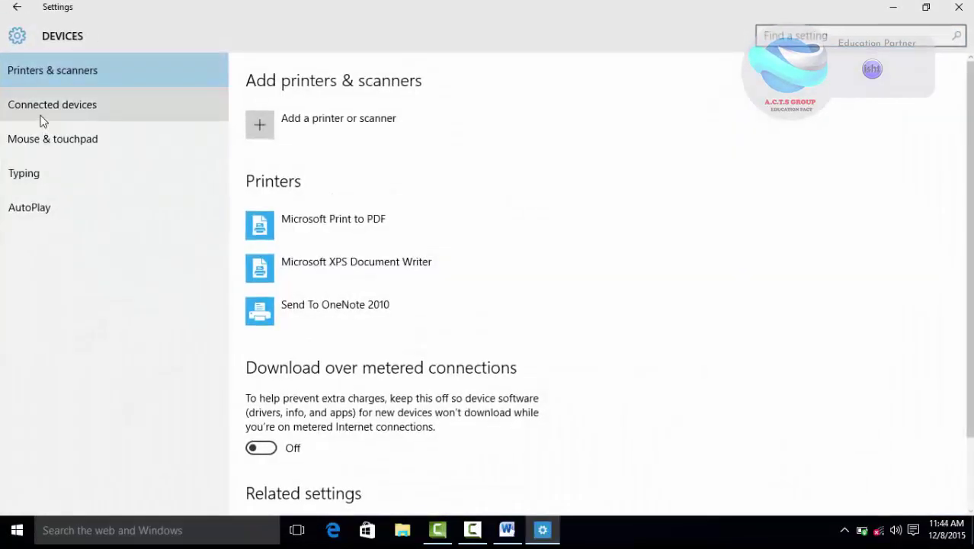
{"action": "left_click", "coordinate": [43, 116]}
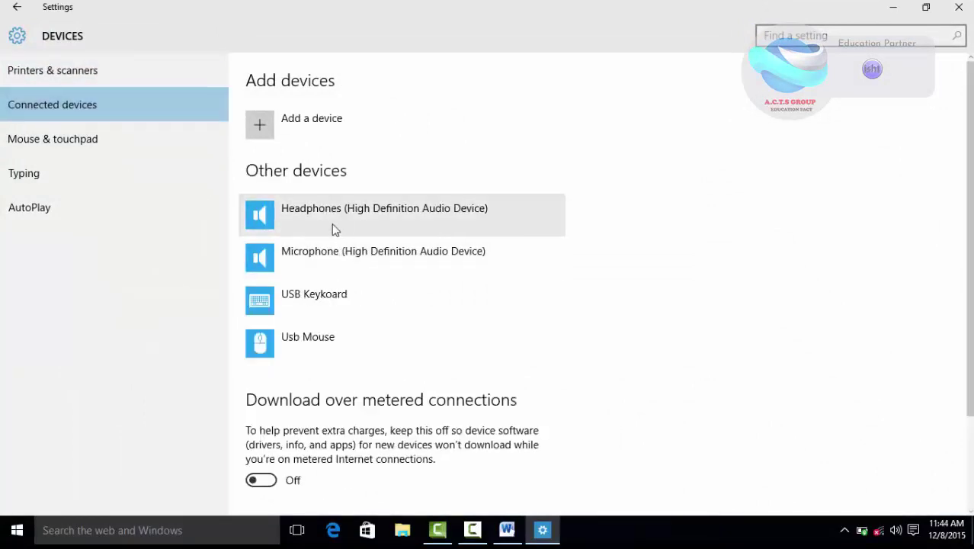
{"action": "left_click", "coordinate": [15, 7]}
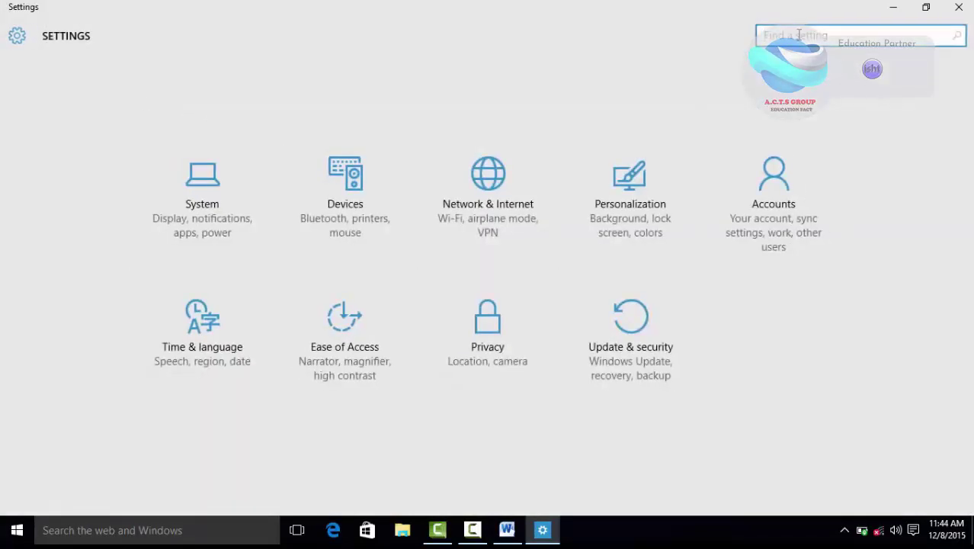
Search Windows Settings for "sound" and look through the matching settings
{"action": "type", "text": "sou"}
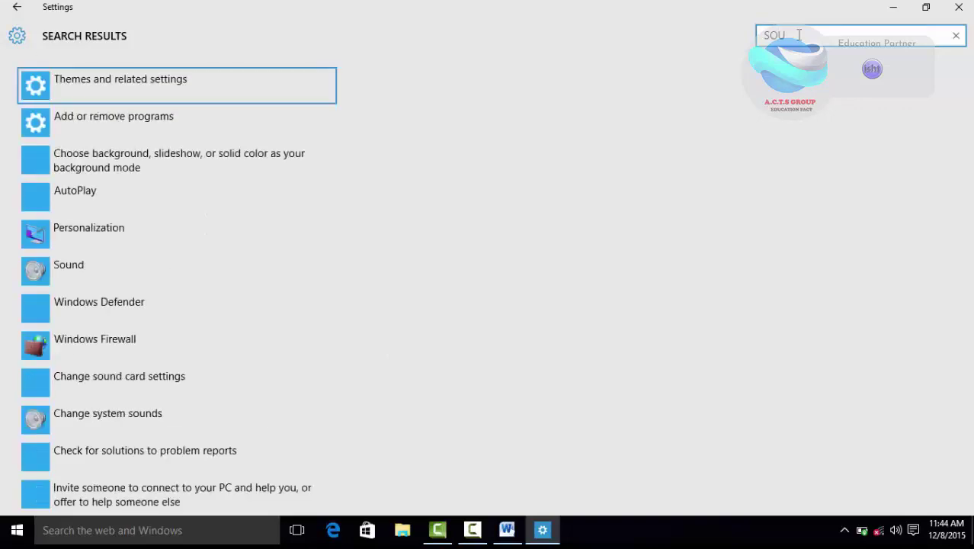
{"action": "type", "text": "nd"}
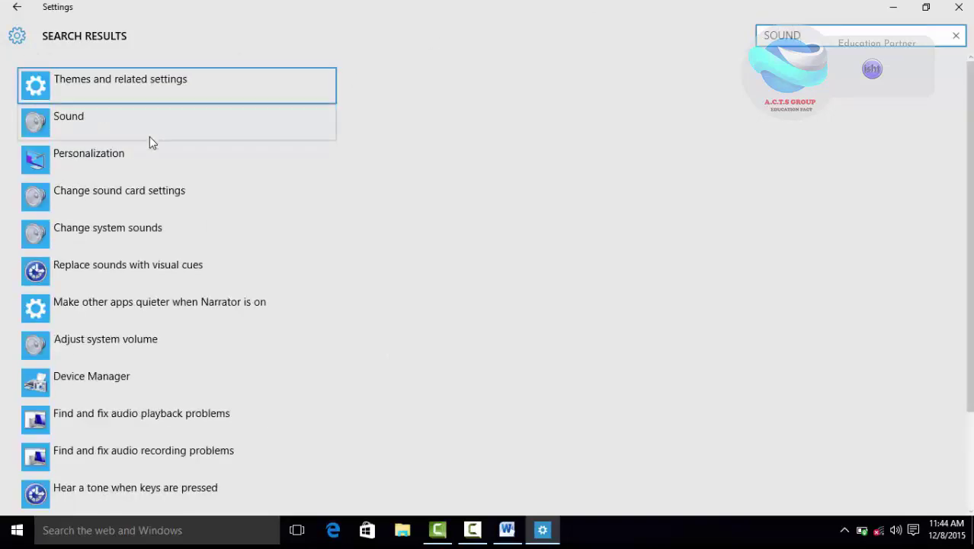
{"action": "scroll", "coordinate": [141, 348], "scroll_direction": "down", "scroll_amount": 4}
{"action": "scroll", "coordinate": [128, 449], "scroll_direction": "up", "scroll_amount": 4}
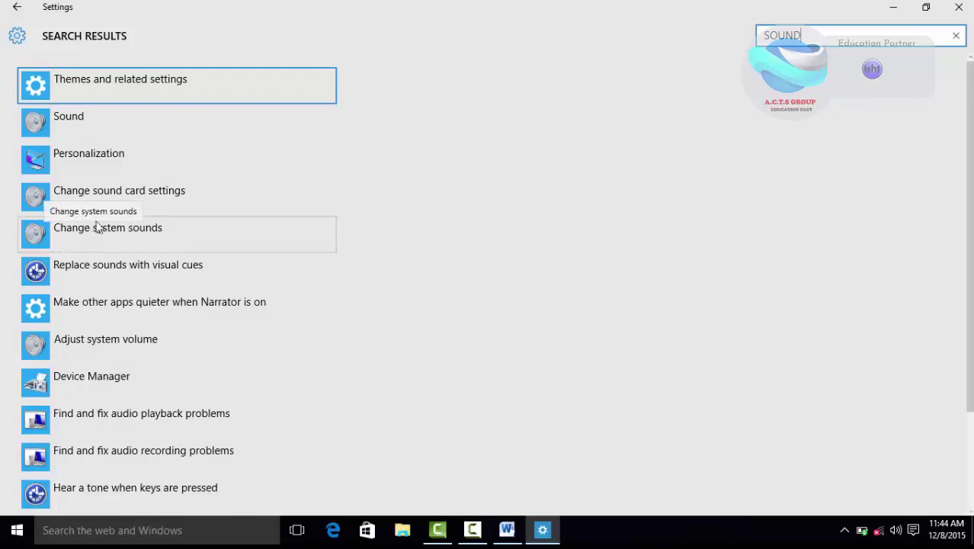
View the Volume Mixer through the system volume search result, and close both the mixer and Settings
{"action": "left_click", "coordinate": [125, 339]}
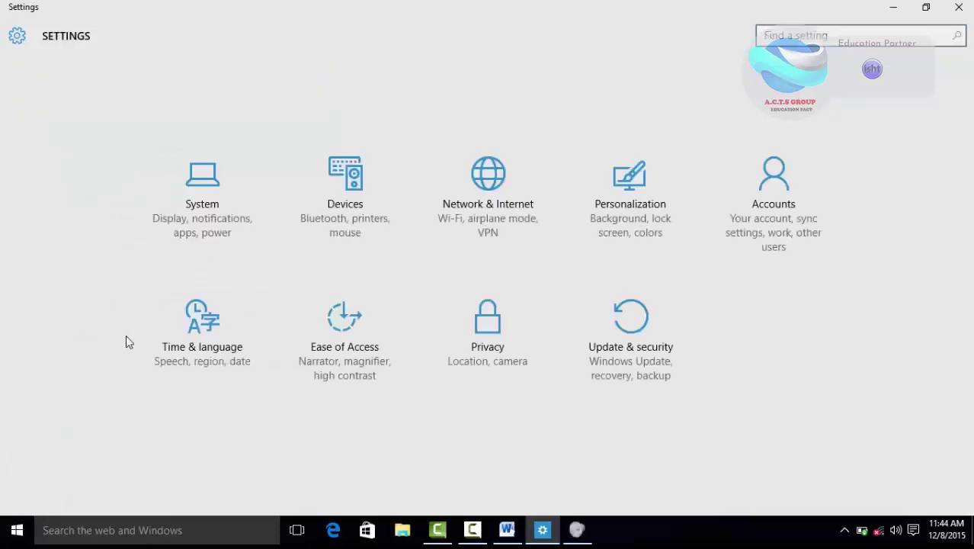
{"action": "left_click", "coordinate": [583, 536]}
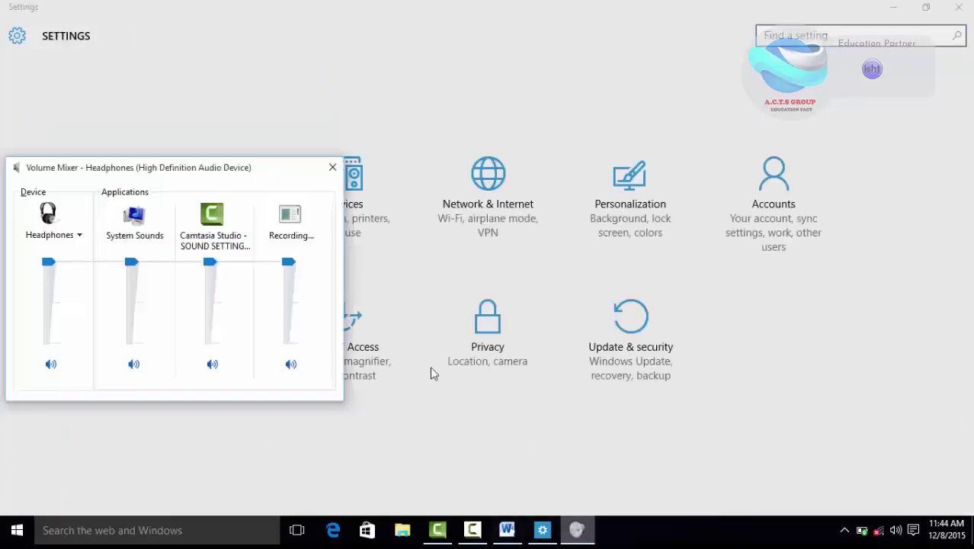
{"action": "left_click_drag", "start_coordinate": [169, 170], "coordinate": [359, 173]}
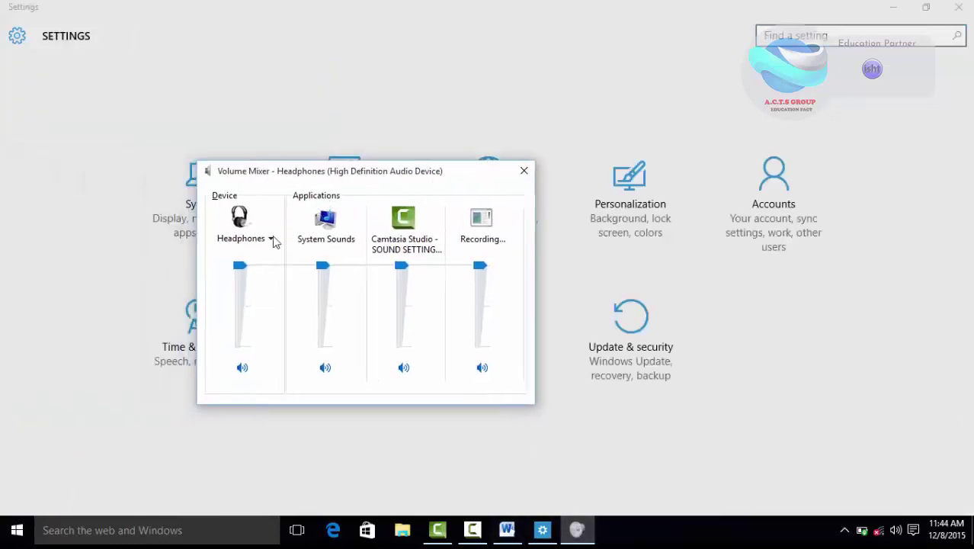
{"action": "left_click", "coordinate": [524, 171]}
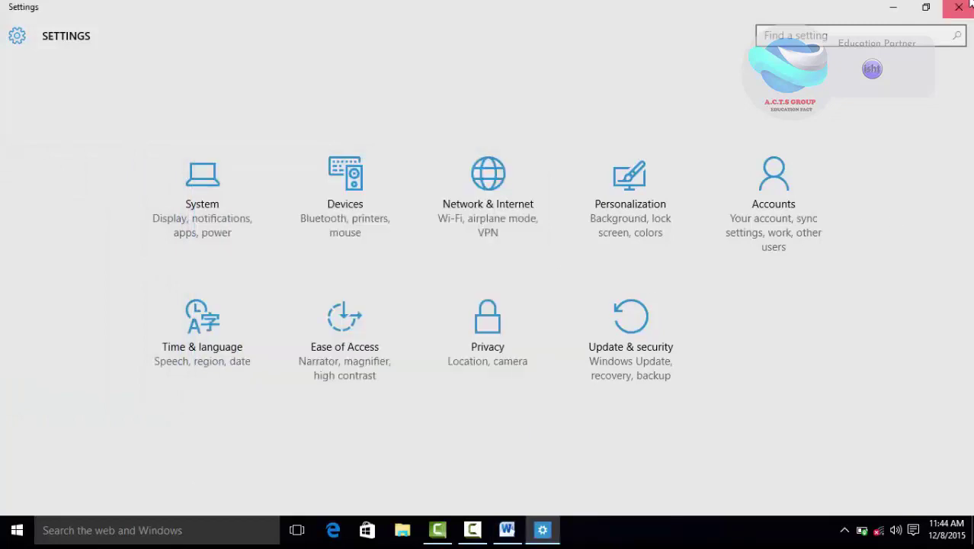
{"action": "left_click", "coordinate": [959, 7]}
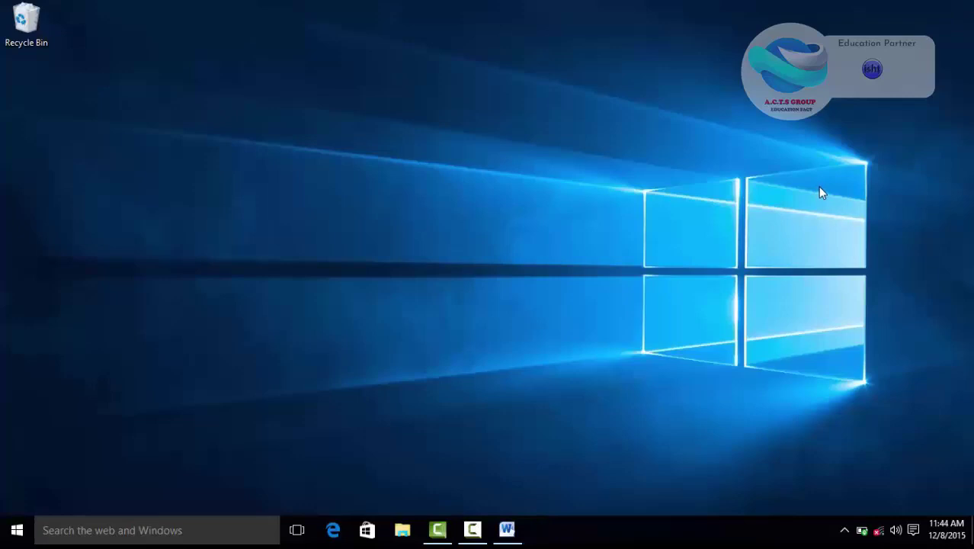